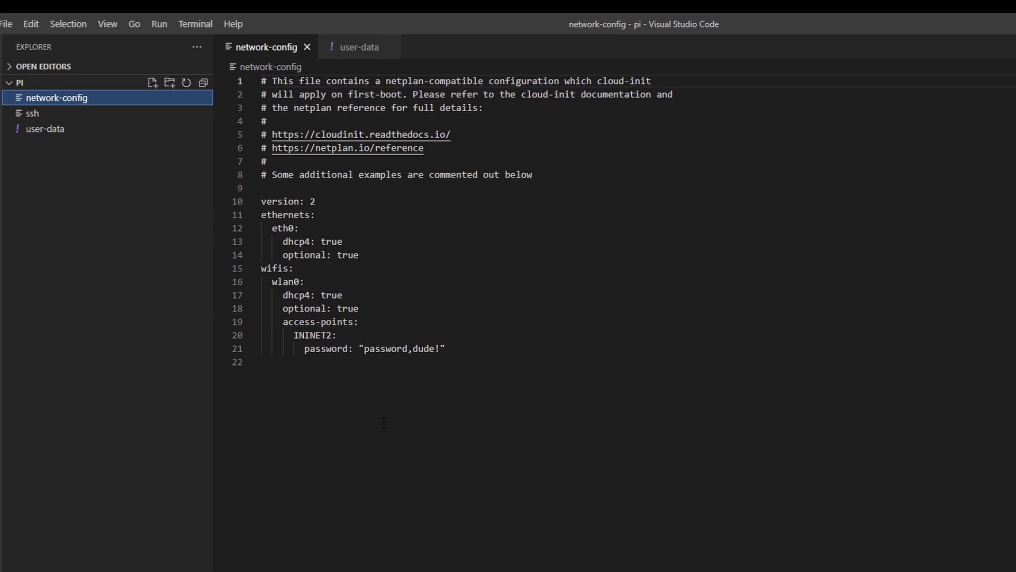
pyautogui.doubleClick(312, 335)
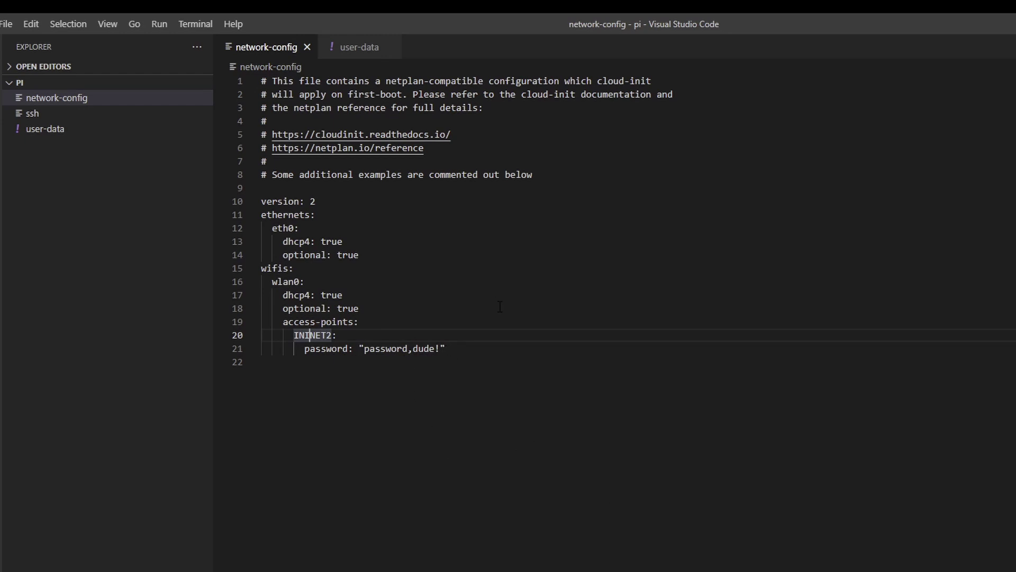
# Open the empty ssh file from the pi boot folder.
pyautogui.click(27, 113)
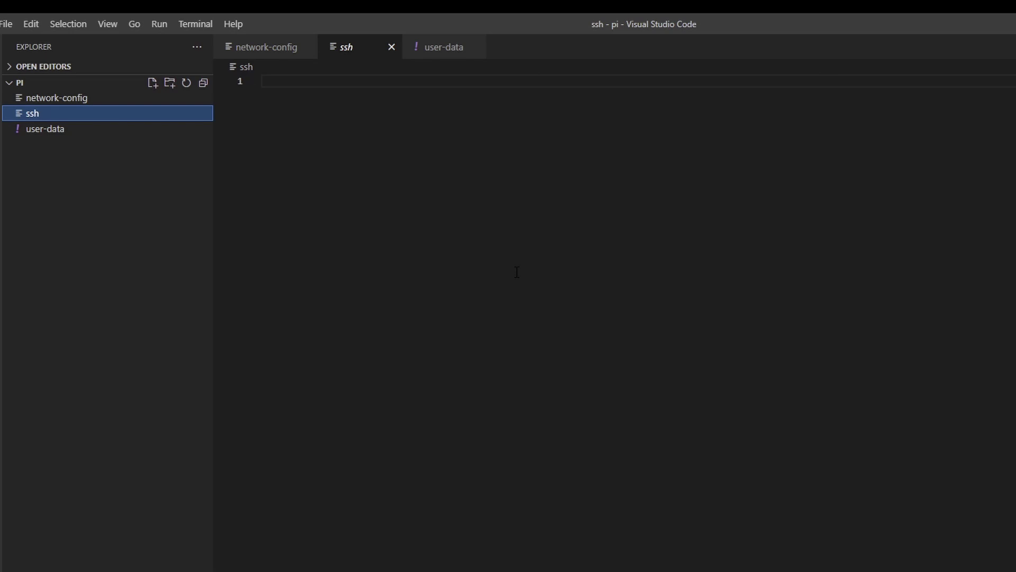
pyautogui.click(47, 129)
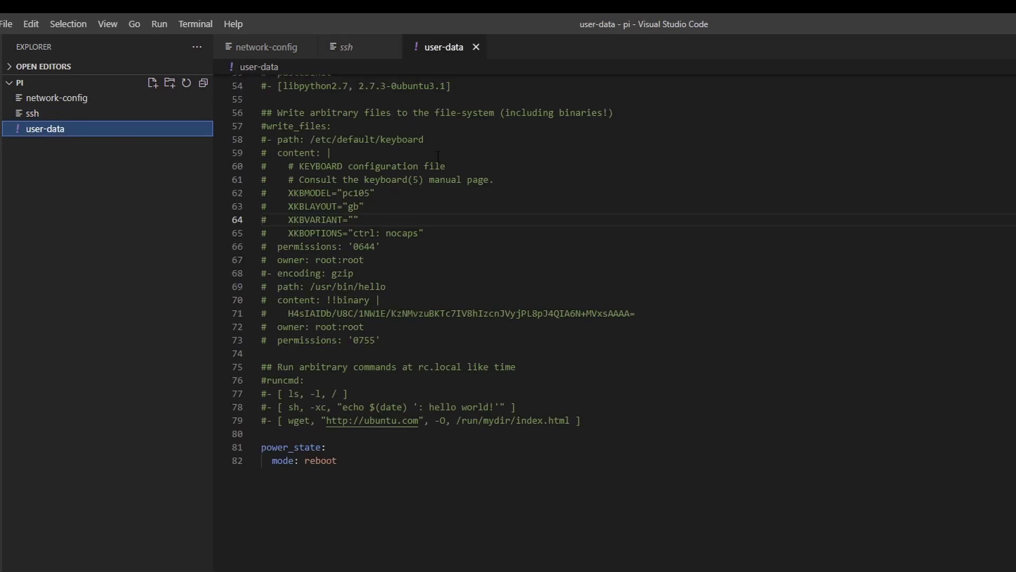
pyautogui.scroll(15, 581, 344)
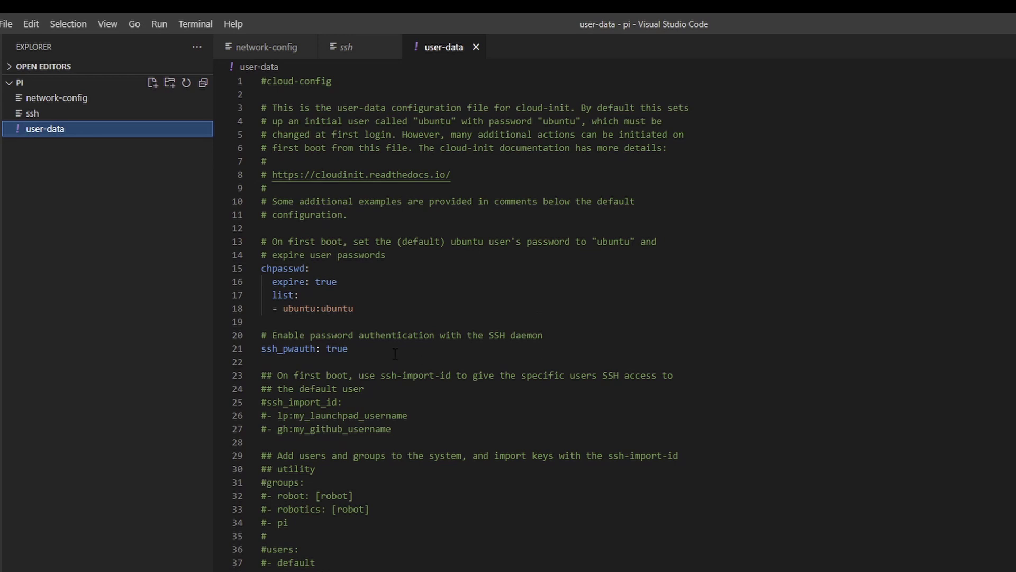
pyautogui.moveTo(349, 349); pyautogui.dragTo(262, 335)
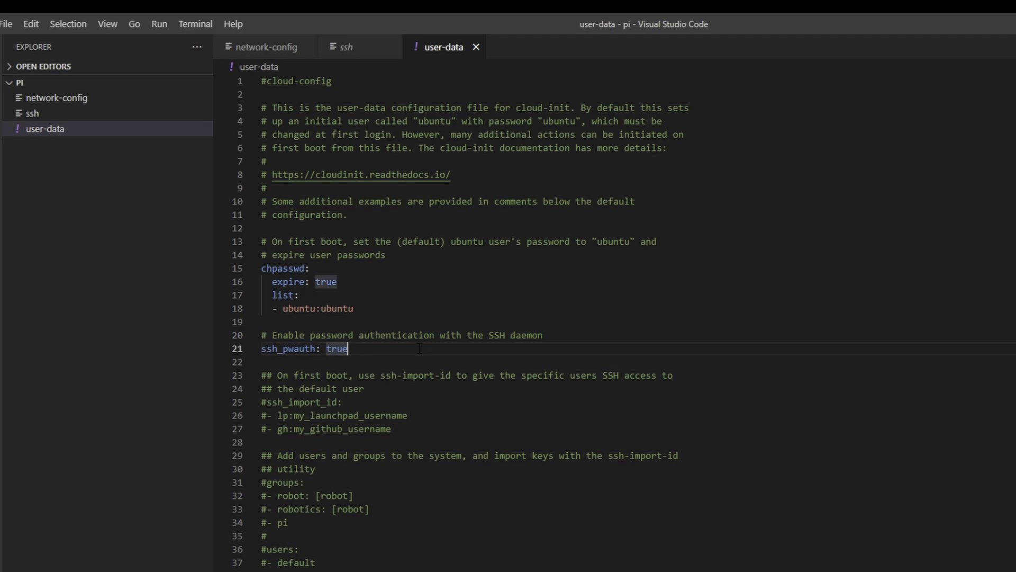
pyautogui.click(294, 298)
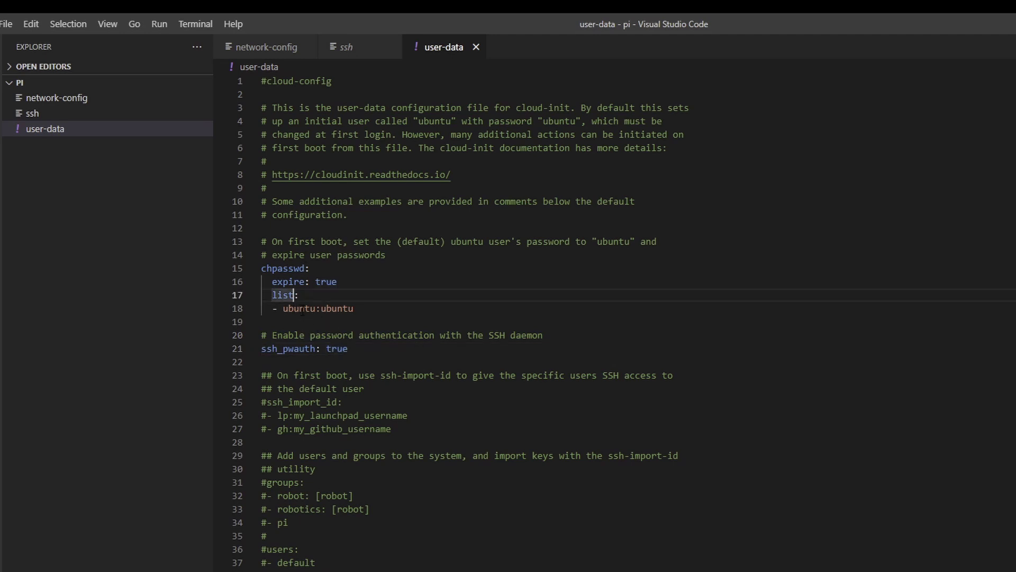
pyautogui.click(338, 309)
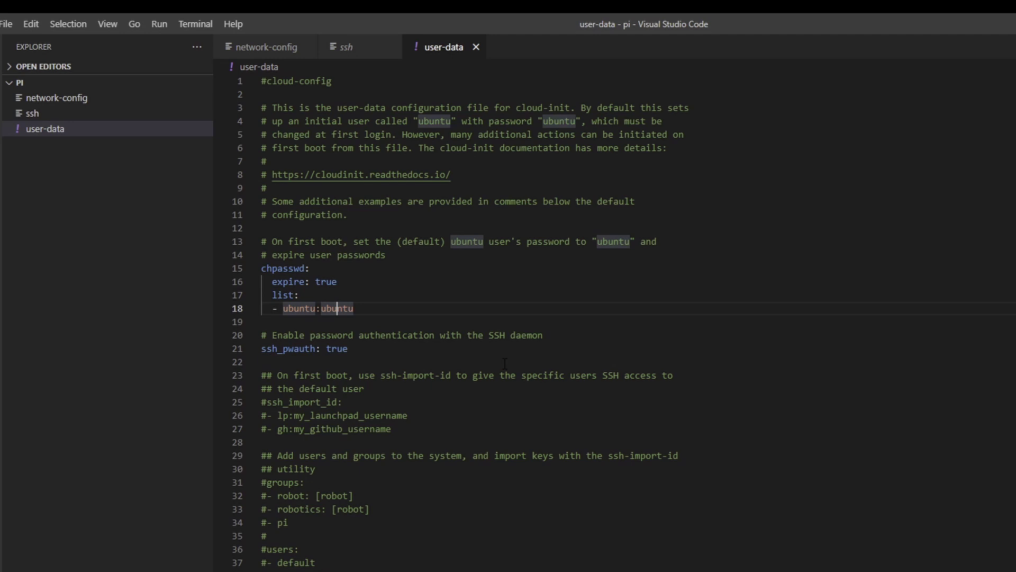
pyautogui.moveTo(272, 281); pyautogui.dragTo(345, 285)
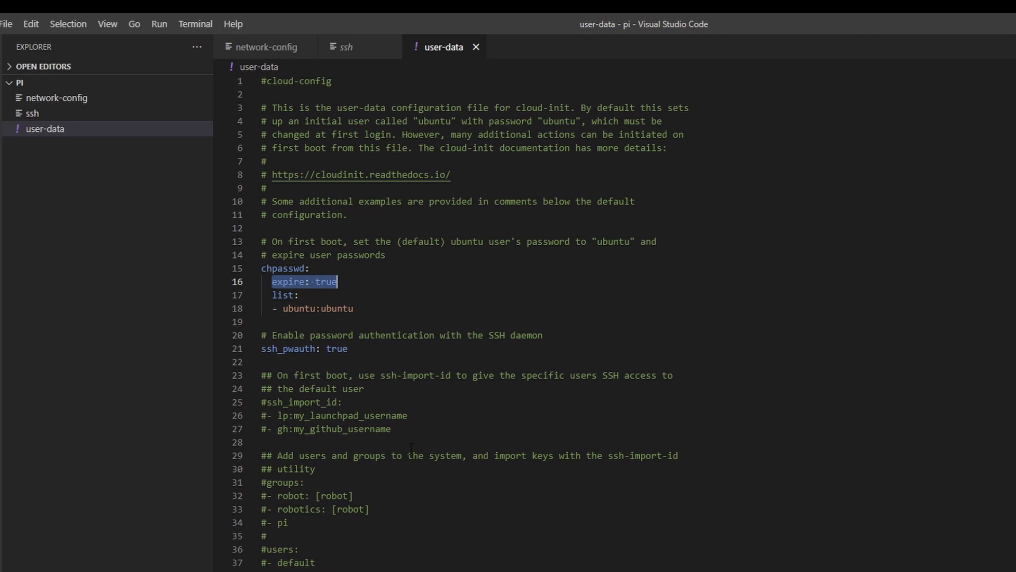
pyautogui.scroll(-15, 412, 449)
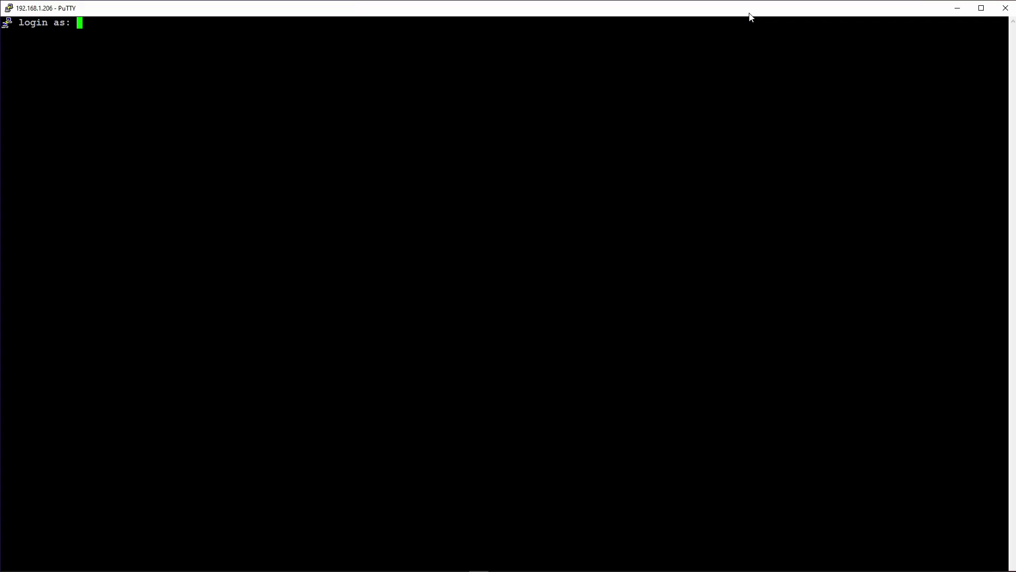
# Log in as ubuntu and submit the current password at the password prompts.
pyautogui.write('ubuntu')
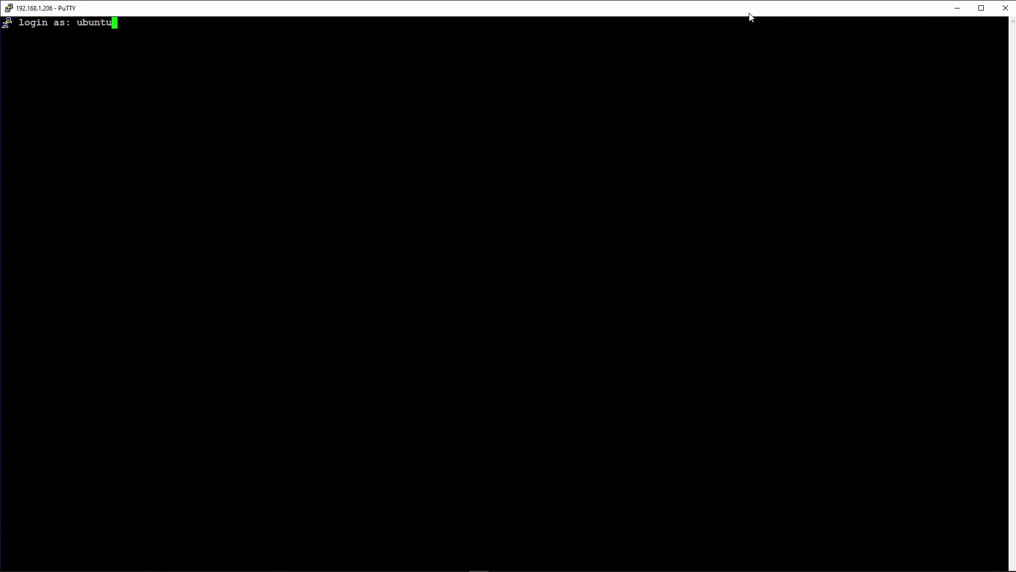
pyautogui.press('Return')
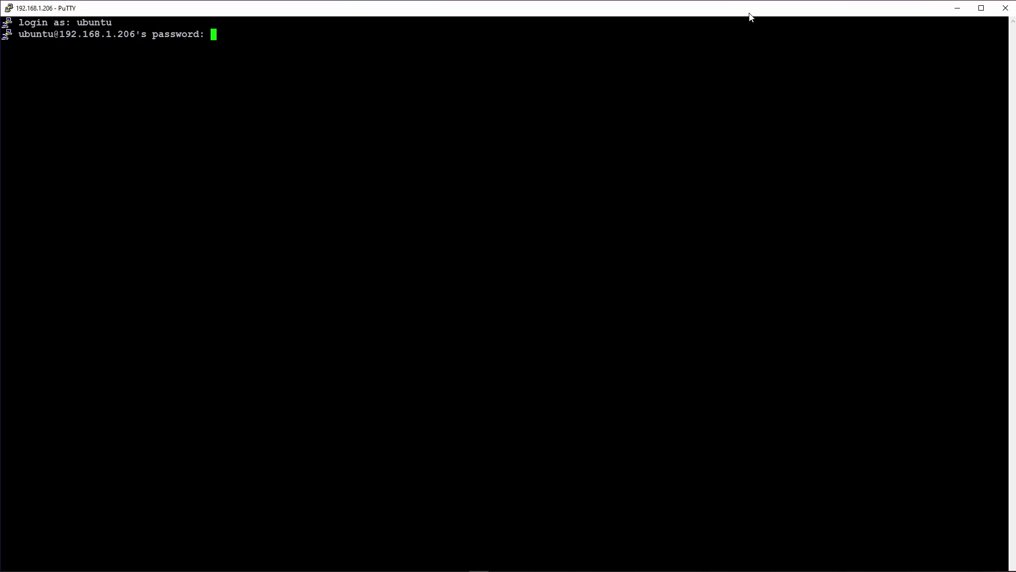
pyautogui.press('Return')
pyautogui.press('Return')
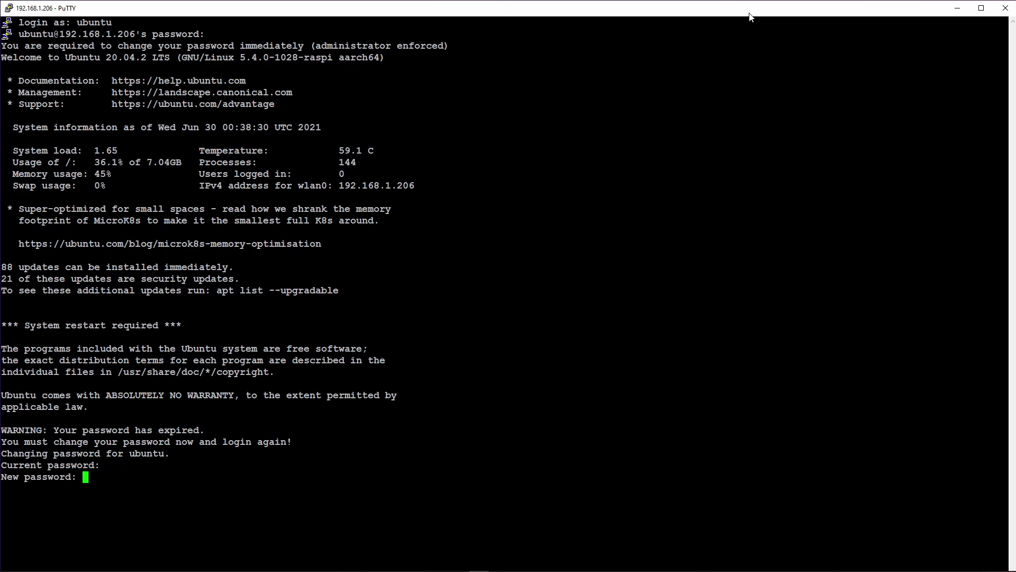
pyautogui.press('Return')
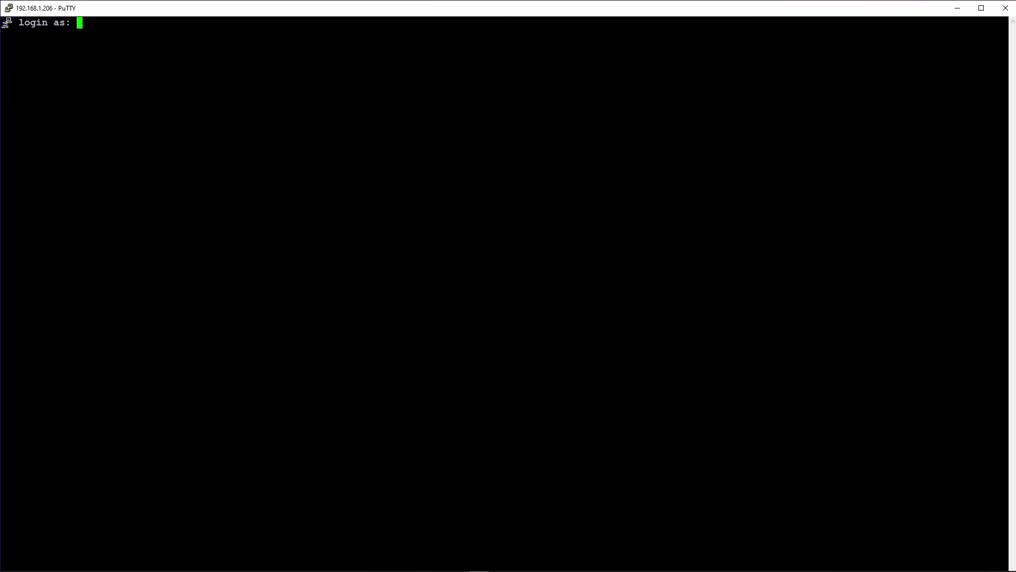
# Log in again as ubuntu with the account password.
pyautogui.write('ubuntu')
pyautogui.press('Return')
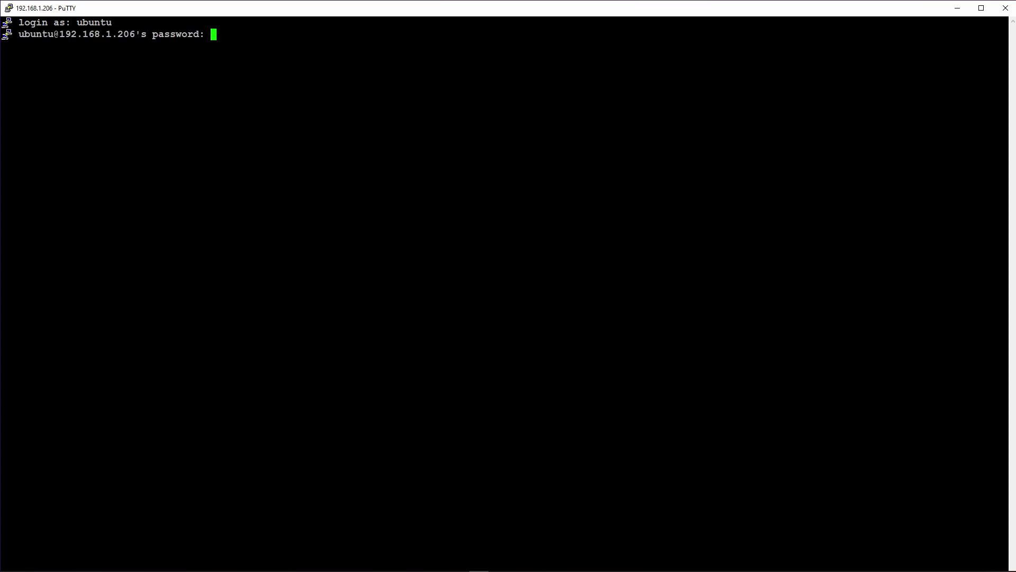
pyautogui.press('Return')
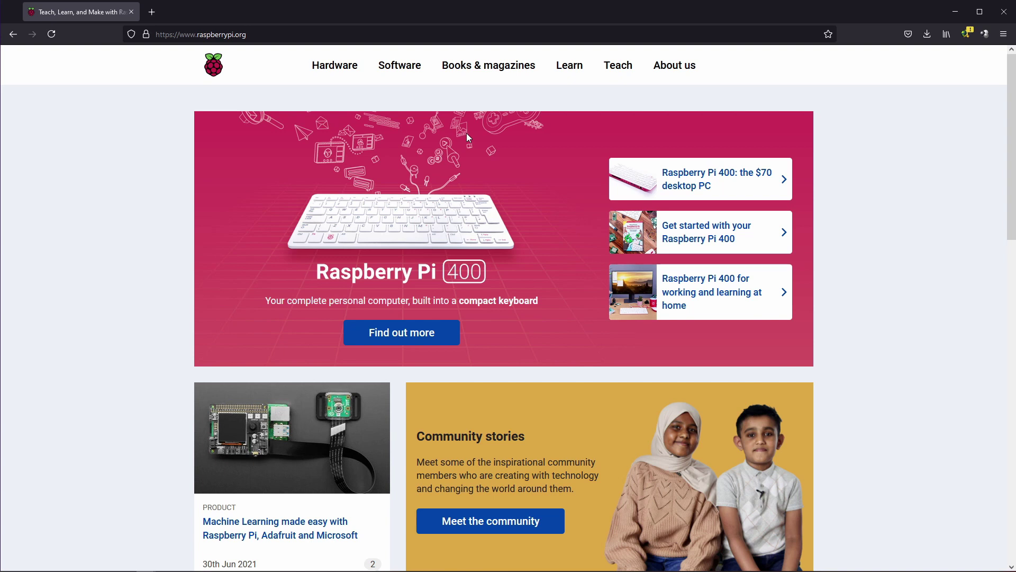
# Go to the Raspberry Pi OS page from the Software menu and scroll to the Lite download.
pyautogui.moveTo(400, 79)
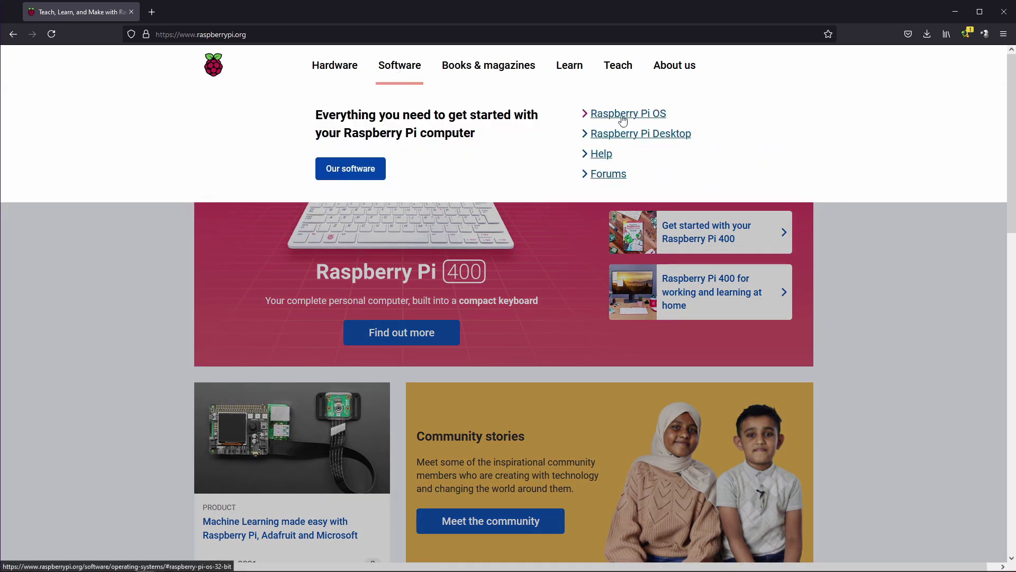
pyautogui.click(623, 118)
pyautogui.scroll(-10, 822, 248)
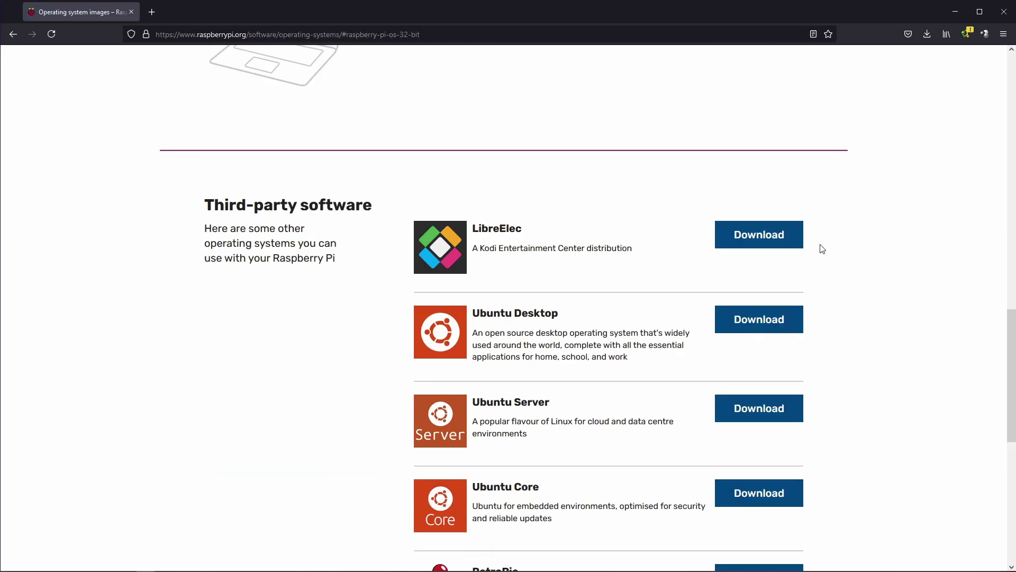
pyautogui.scroll(5, 822, 249)
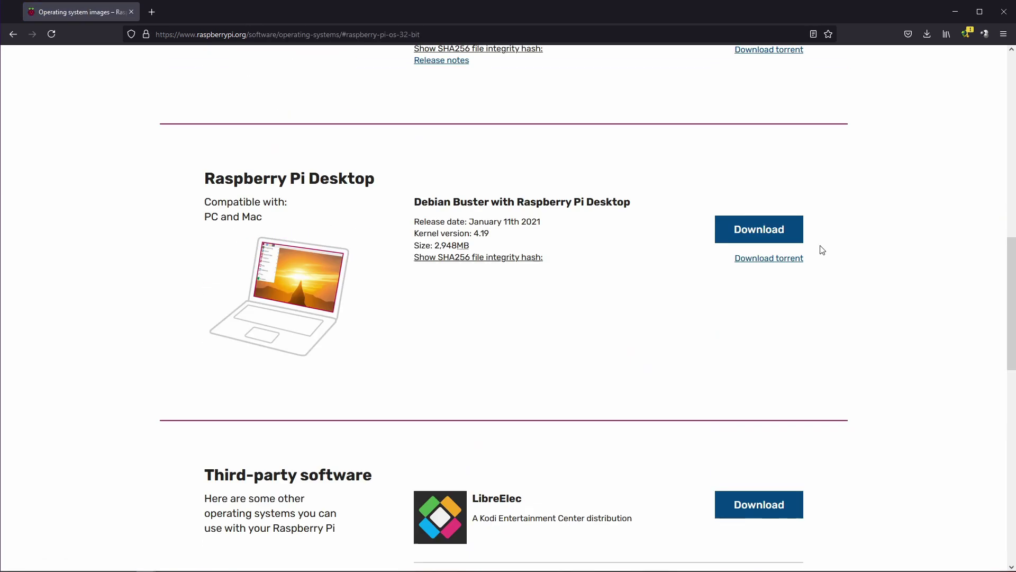
pyautogui.scroll(5, 822, 250)
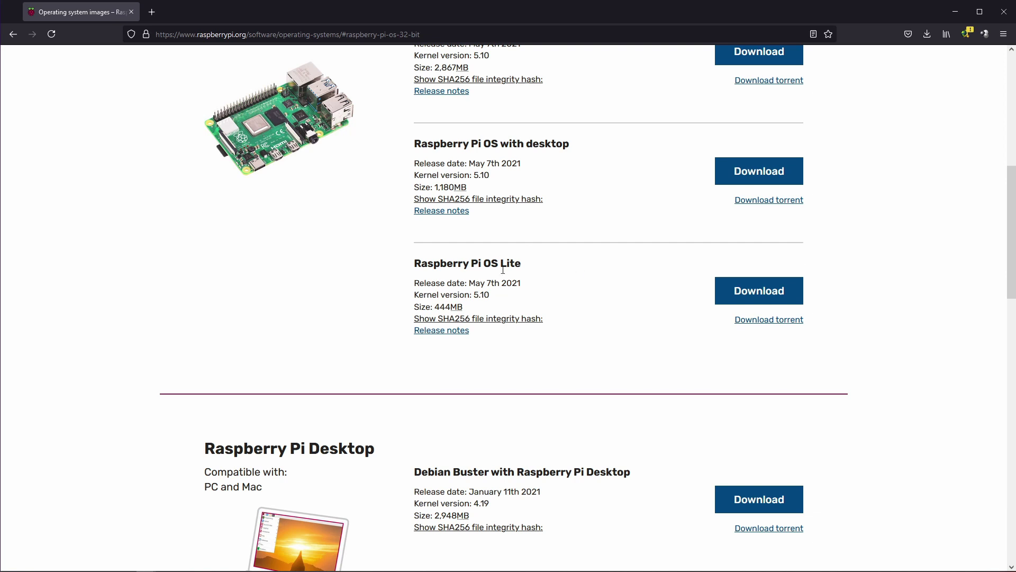
pyautogui.scroll(3, 513, 278)
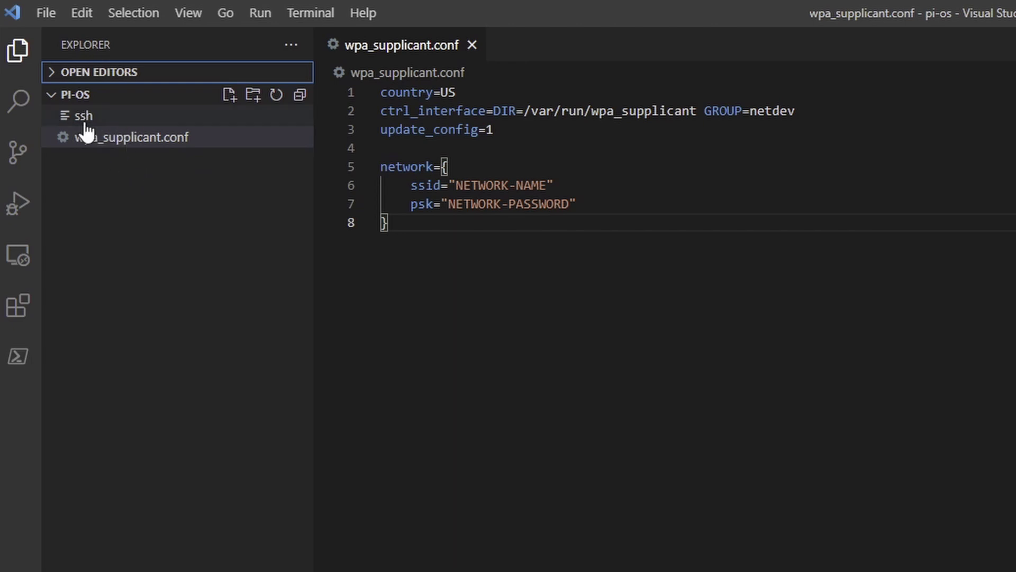
# Preview the empty ssh file in pi-os, then switch back to wpa_supplicant.conf.
pyautogui.hotkey('ctrl', 'shift', 'e')
pyautogui.click(127, 115)
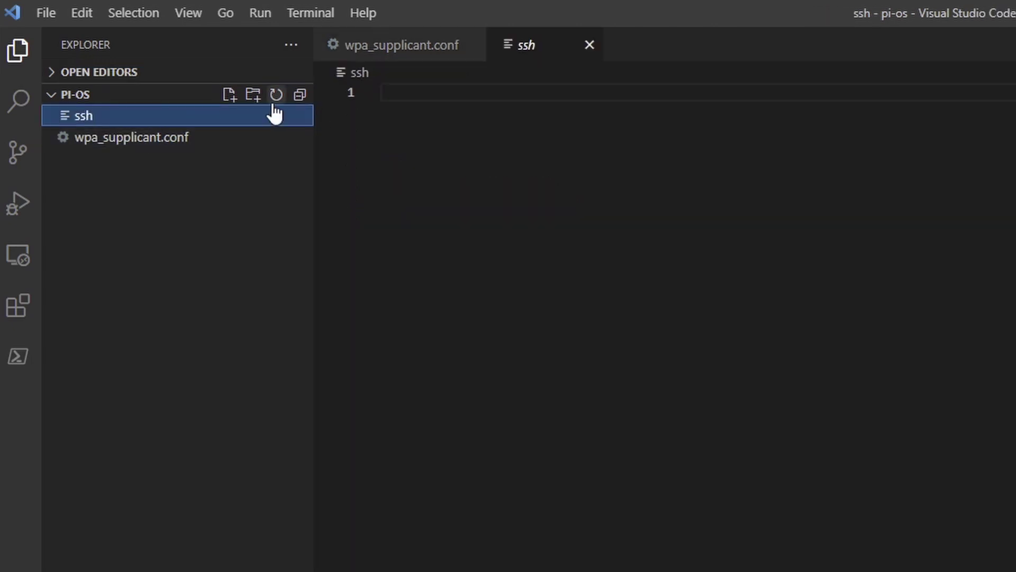
pyautogui.click(144, 138)
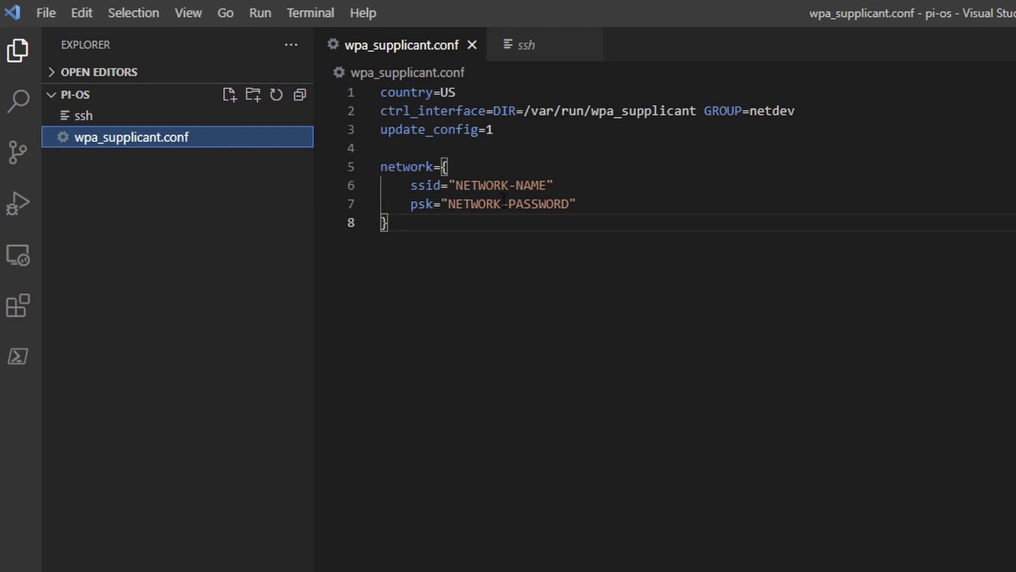
pyautogui.click(450, 93)
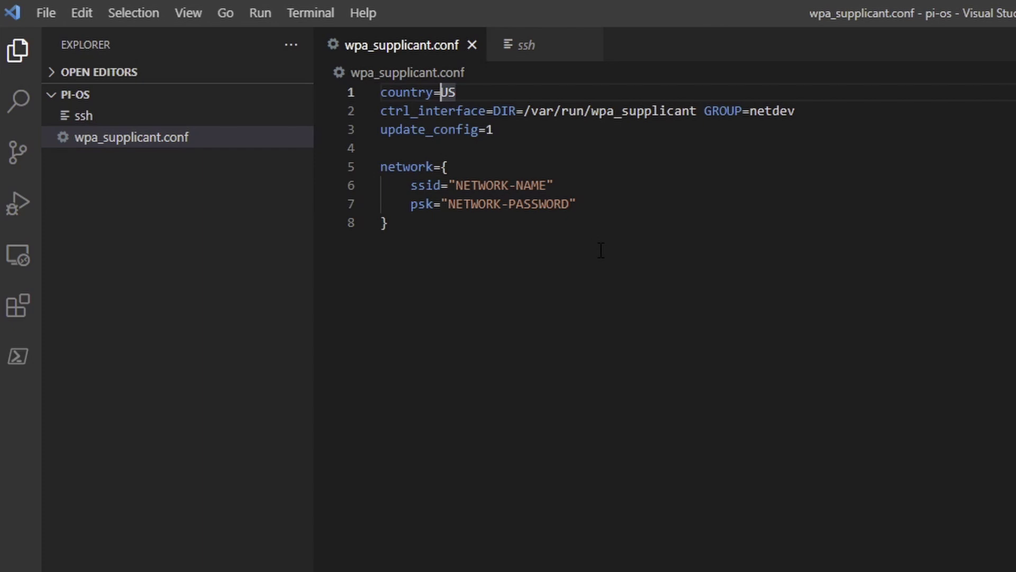
pyautogui.press('Down')
pyautogui.press('Down')
pyautogui.press('Down')
pyautogui.press('Down')
pyautogui.press('Down')
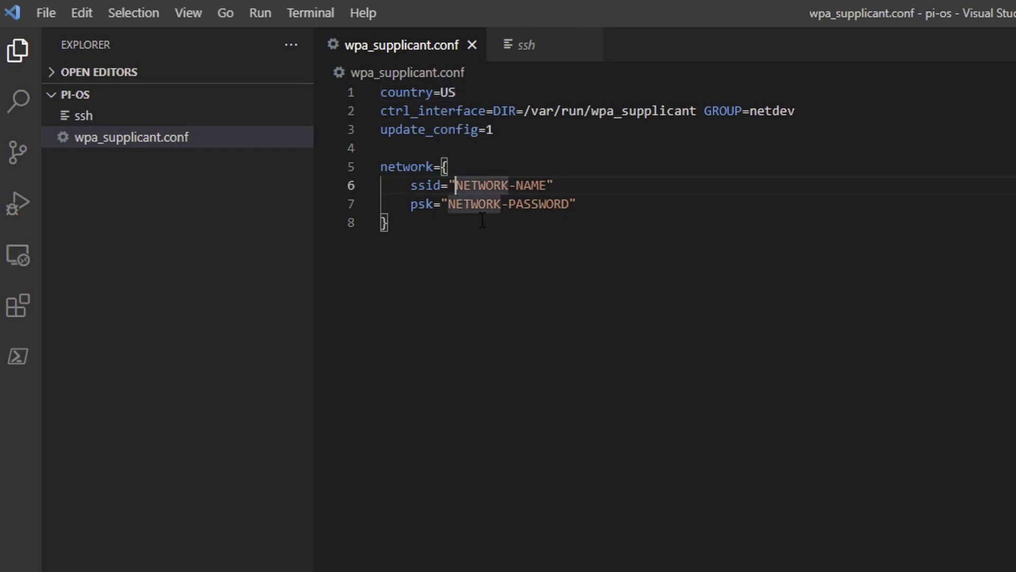
pyautogui.press('Down')
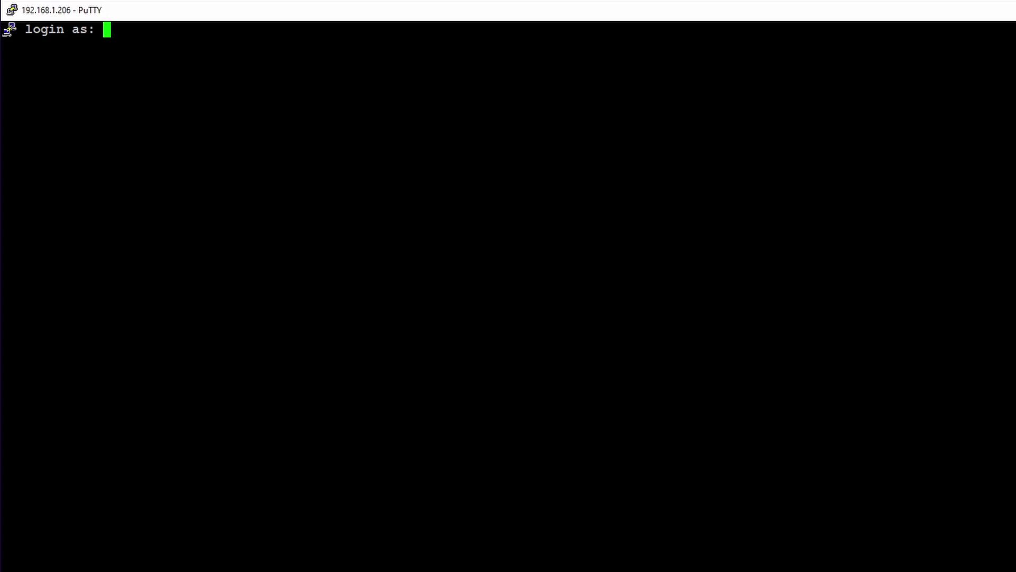
# Log in to the Pi as user pi with the default account password.
pyautogui.write('pi')
pyautogui.press('Return')
pyautogui.write('raspberry')
pyautogui.press('Return')
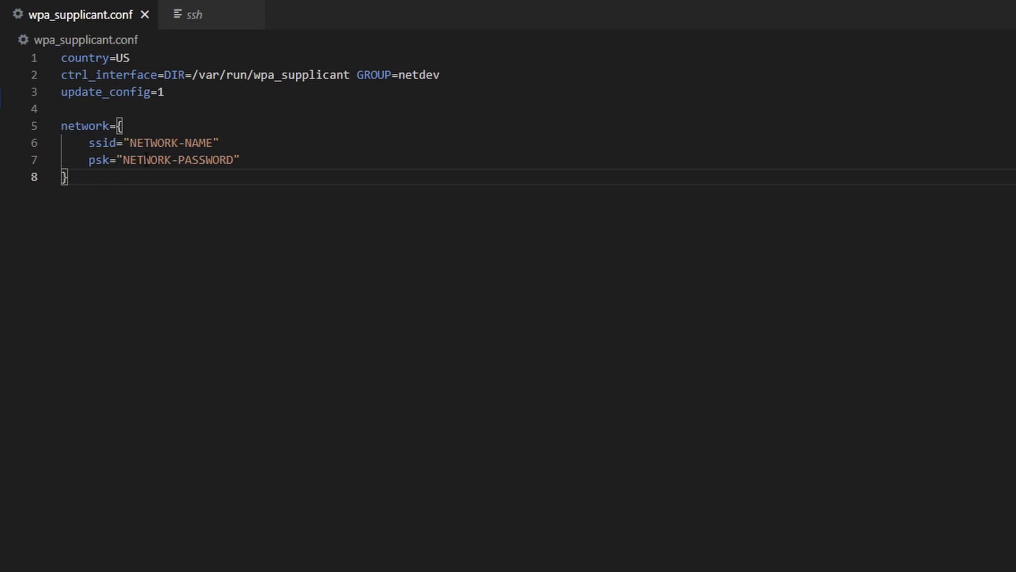
pyautogui.click(117, 57)
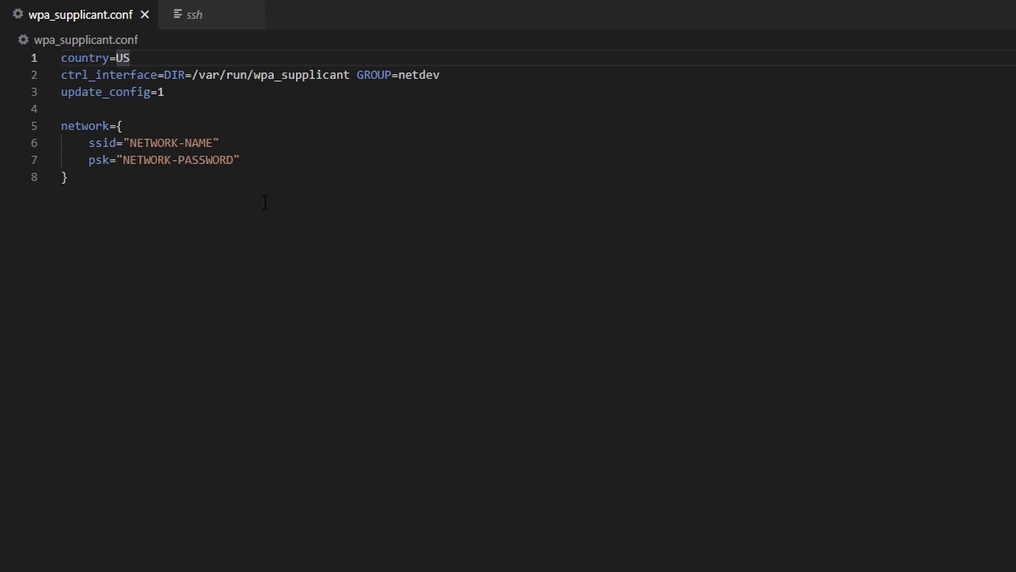